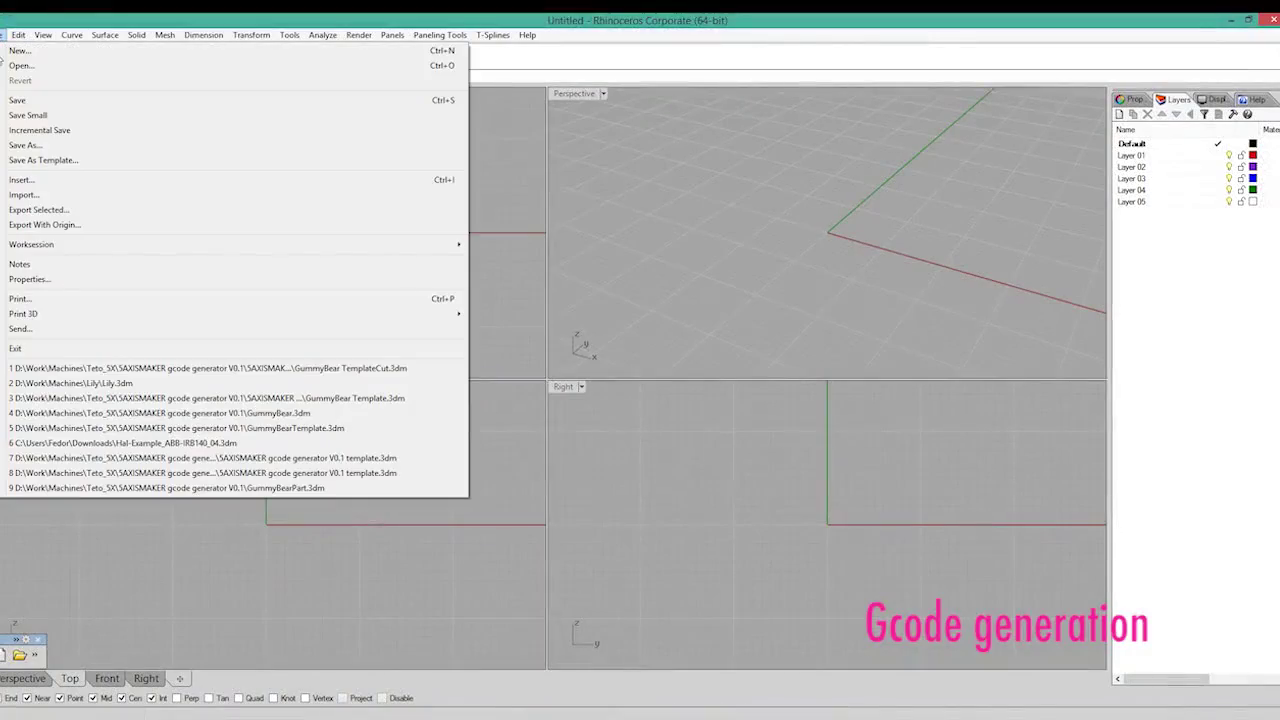
Open GummyBear TemplateCut.3dm from recent files and launch Grasshopper with the 5AXISMAKER definition.
left_click(104, 369)
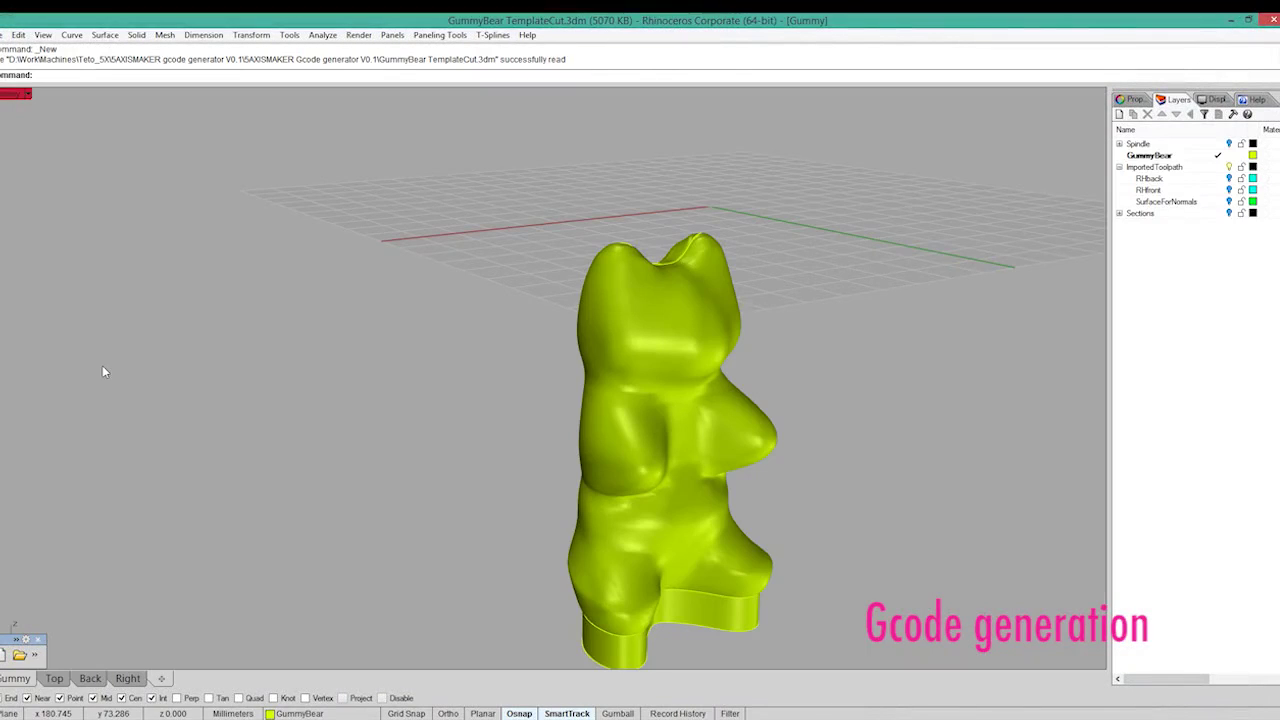
type("Gra")
key("Return")
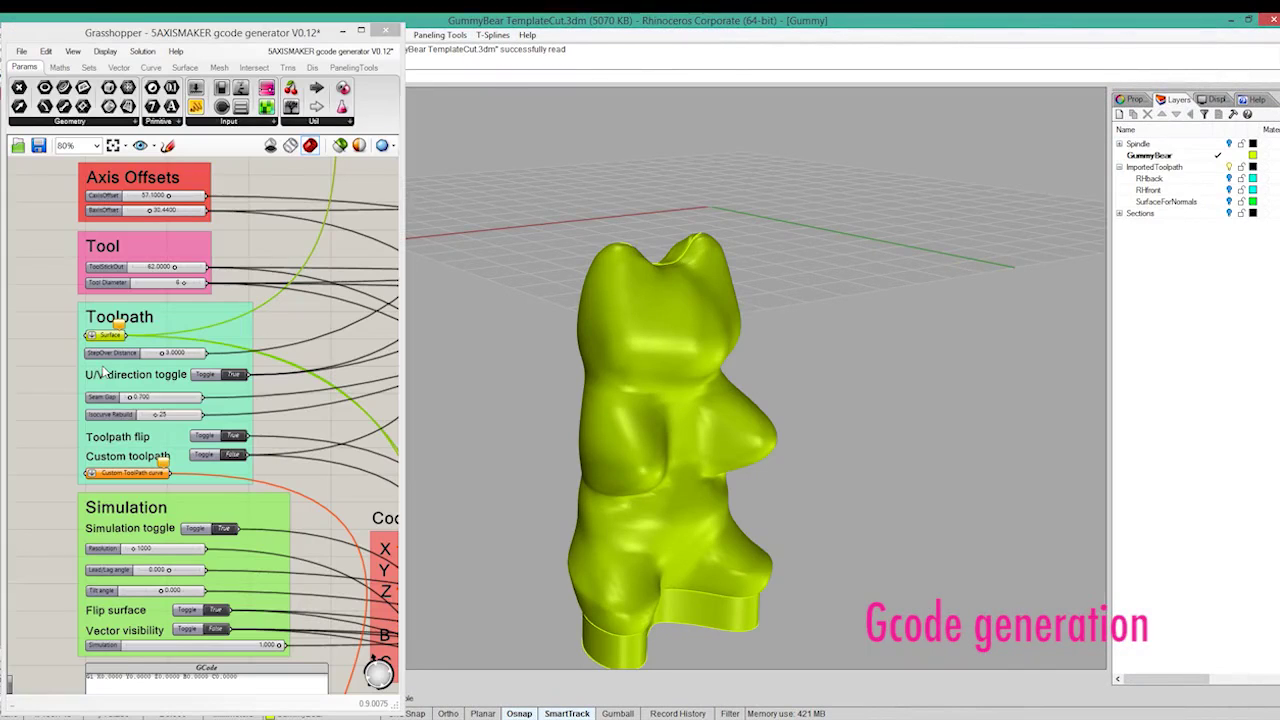
Set the gummy bear as the single Brep for the toolpath Surface input.
scroll(108, 368, "up", 4)
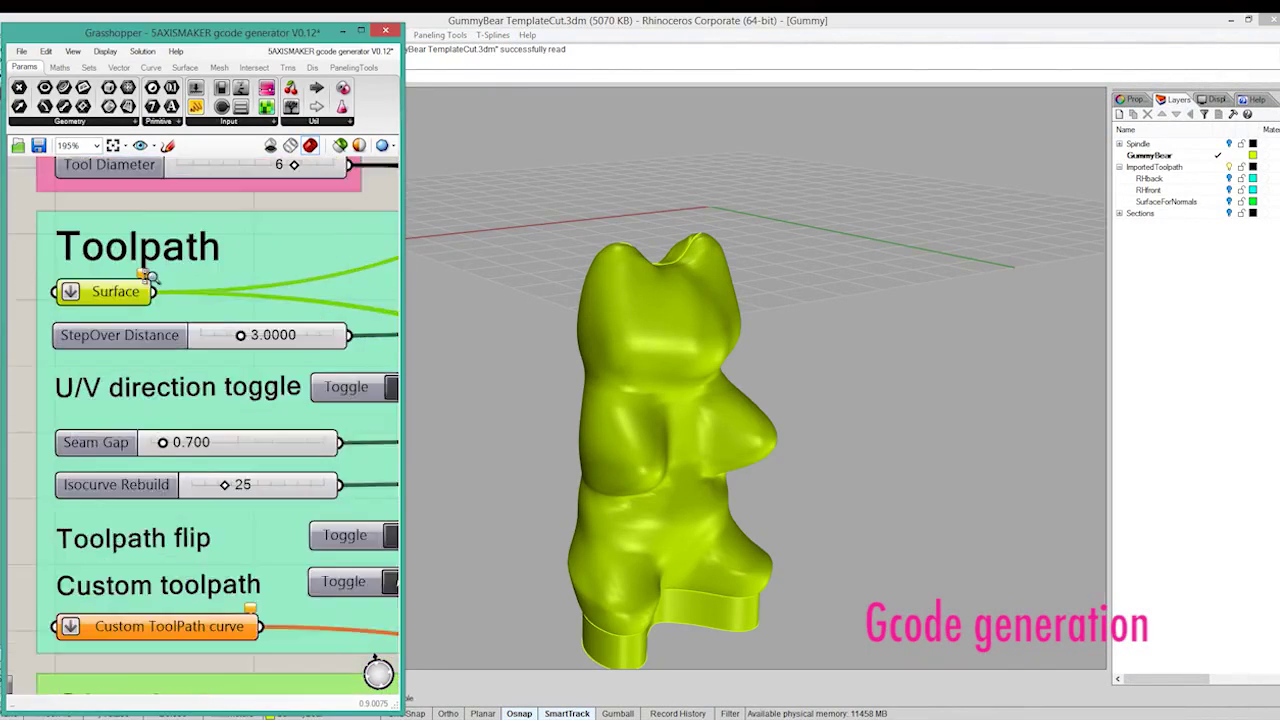
right_click(120, 295)
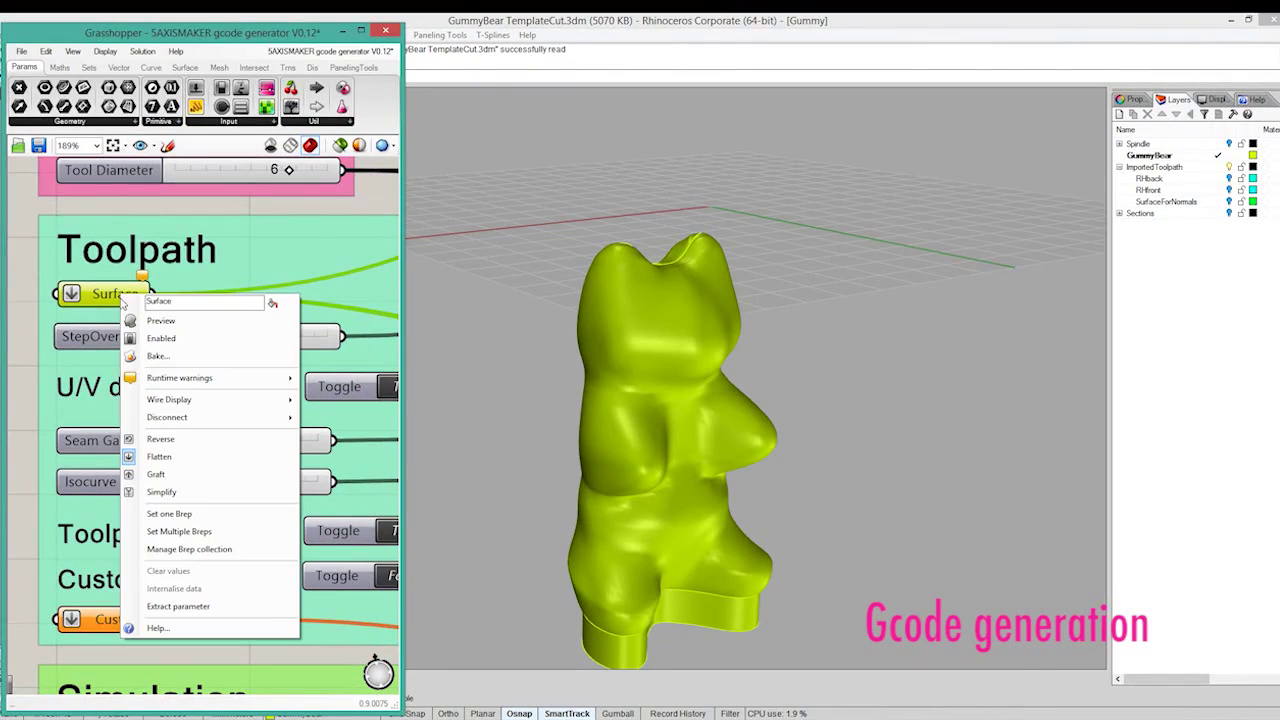
left_click(172, 514)
left_click(653, 350)
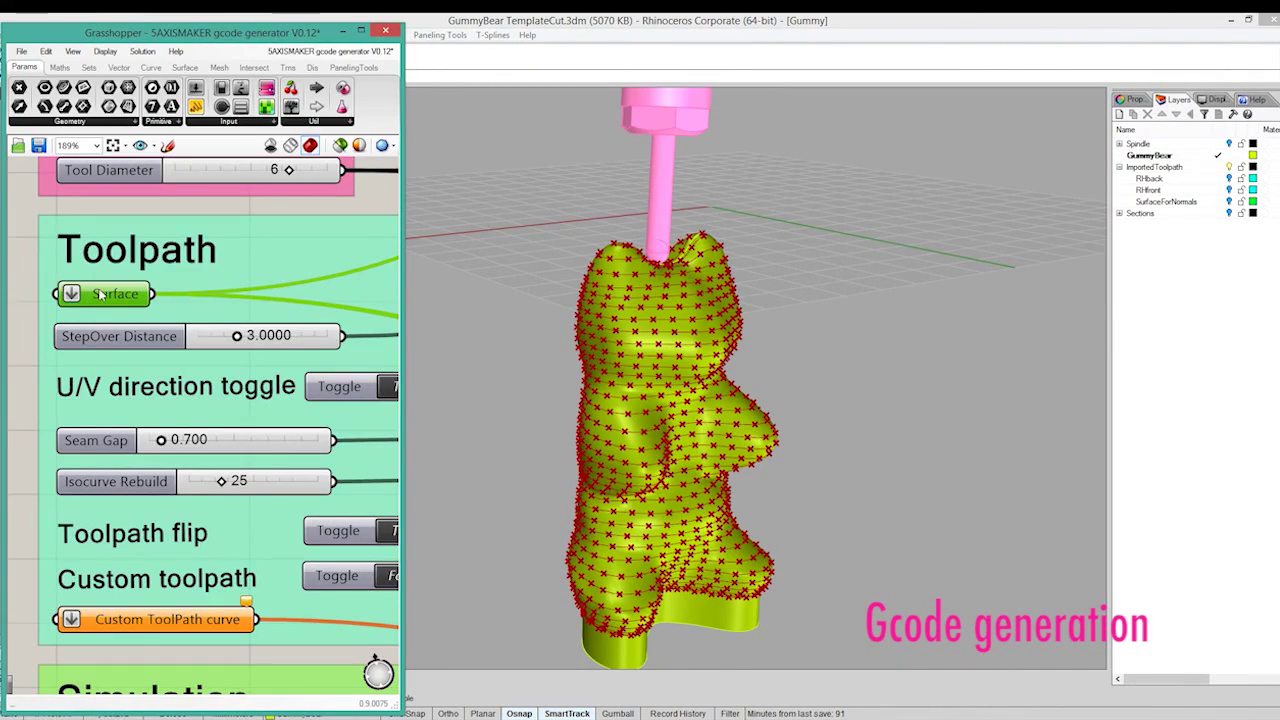
Run the Simulation slider from the start pose through the toolpath and enlarge the GCode panel.
scroll(100, 294, "down", 2)
right_click_drag(103, 337, 103, 170)
scroll(228, 440, "up", 2)
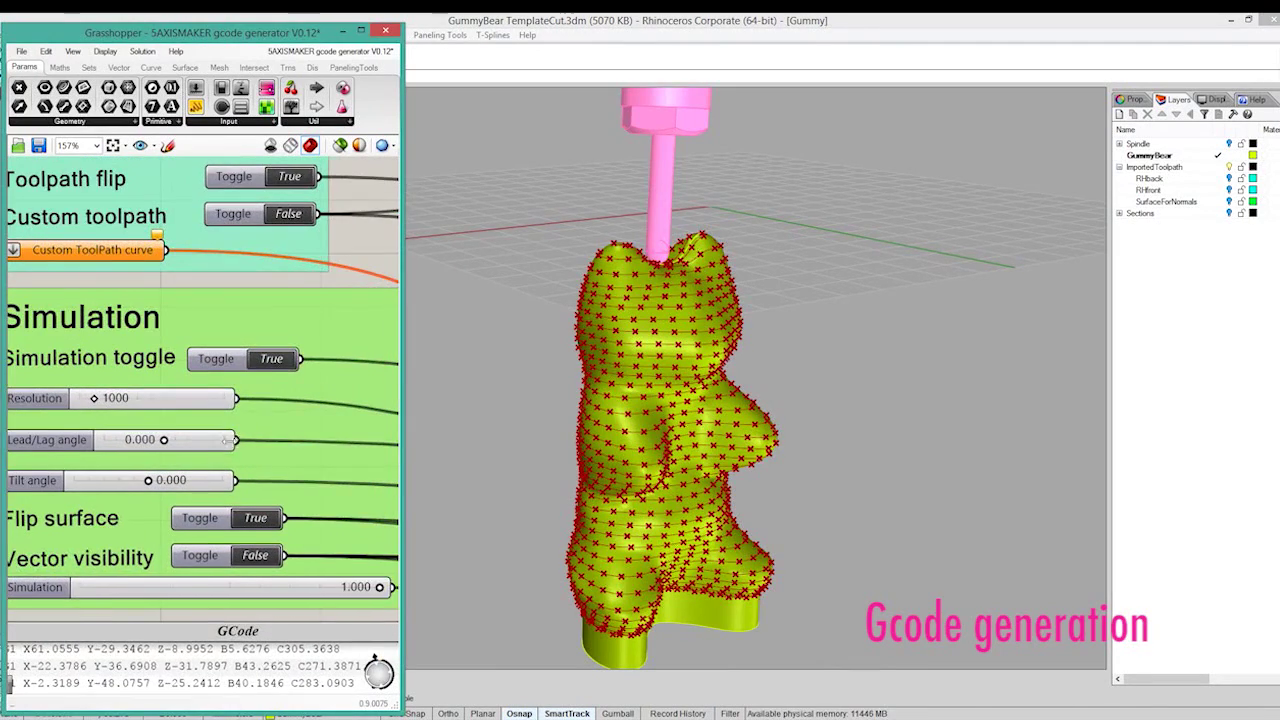
left_click_drag(379, 587, 93, 589)
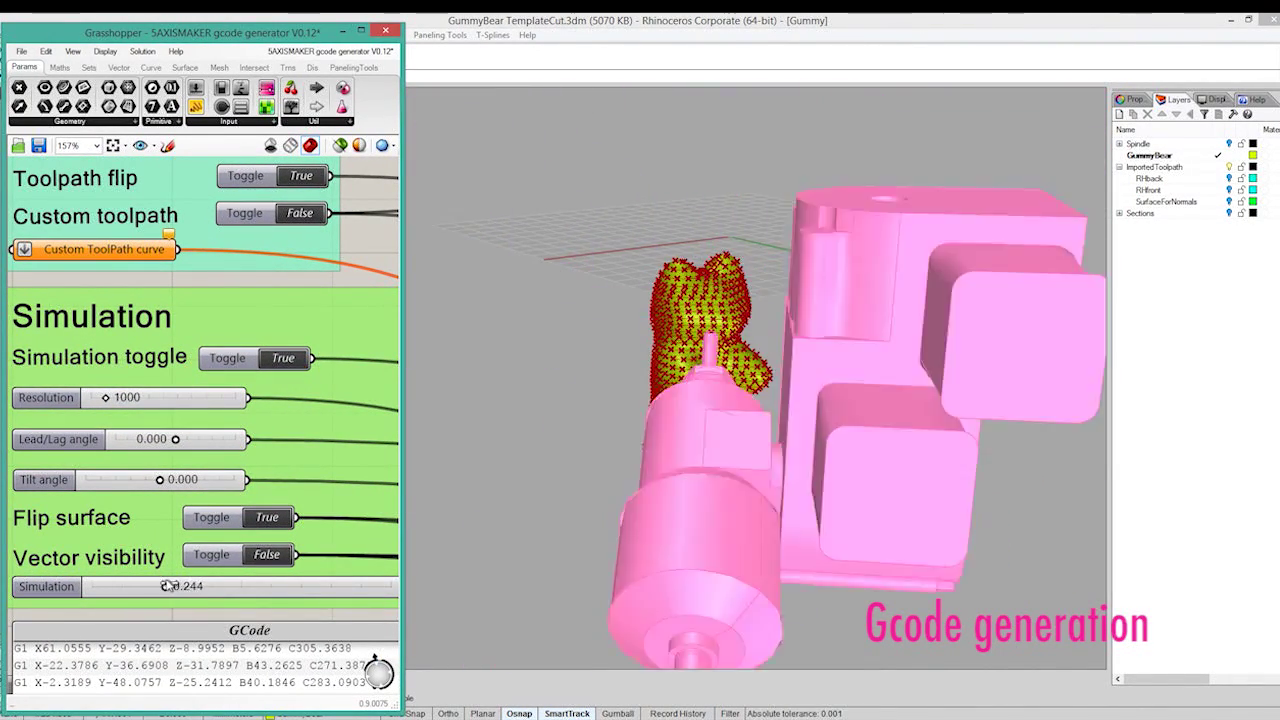
left_click_drag(133, 586, 395, 586)
scroll(333, 436, "down", 2)
right_click_drag(333, 436, 224, 420)
Copy the generated G-code from the GCode panel with Copy Data Only.
left_click(224, 420)
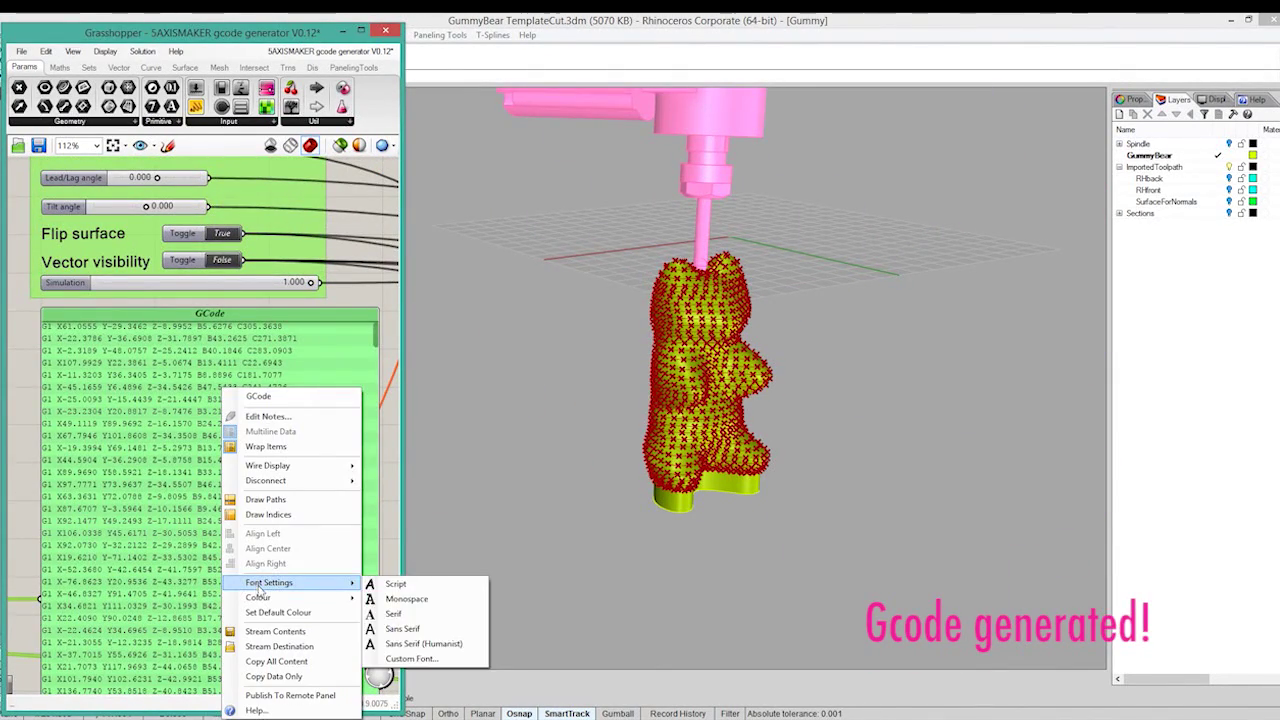
left_click(275, 676)
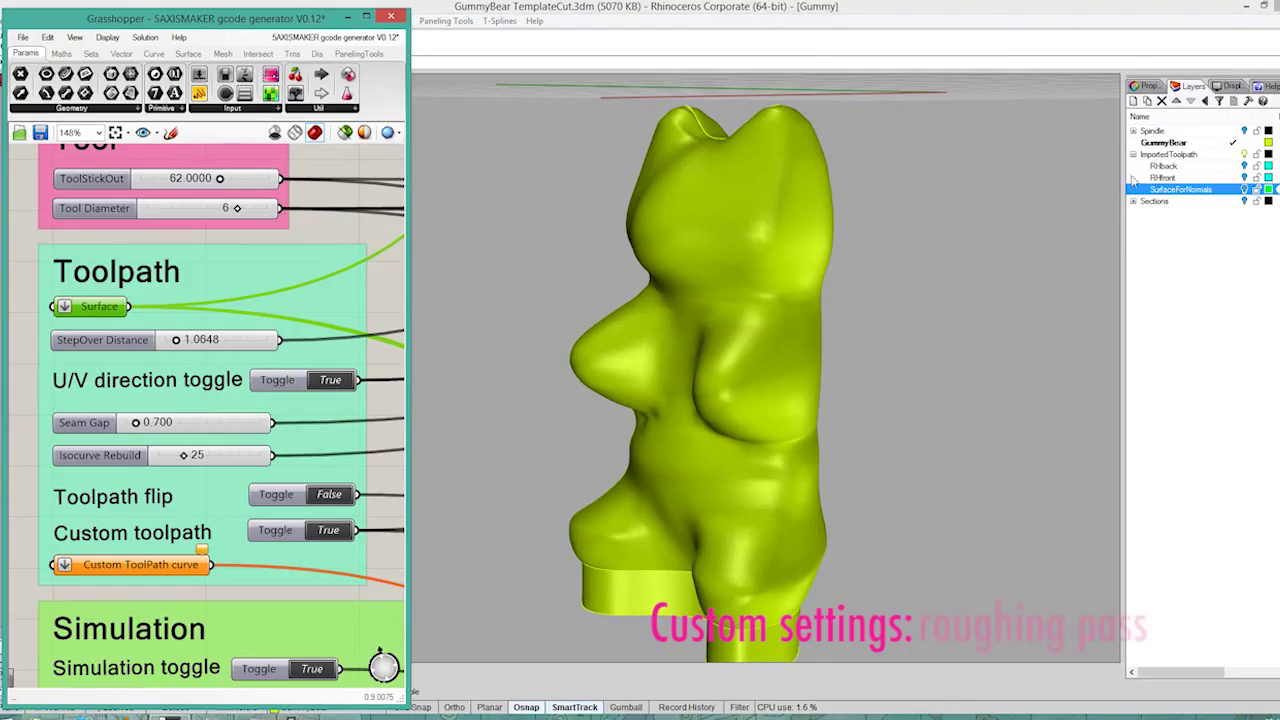
Show the RHfront and SurfaceForNormals layers and set the green surface as the toolpath Surface.
left_click(1245, 177)
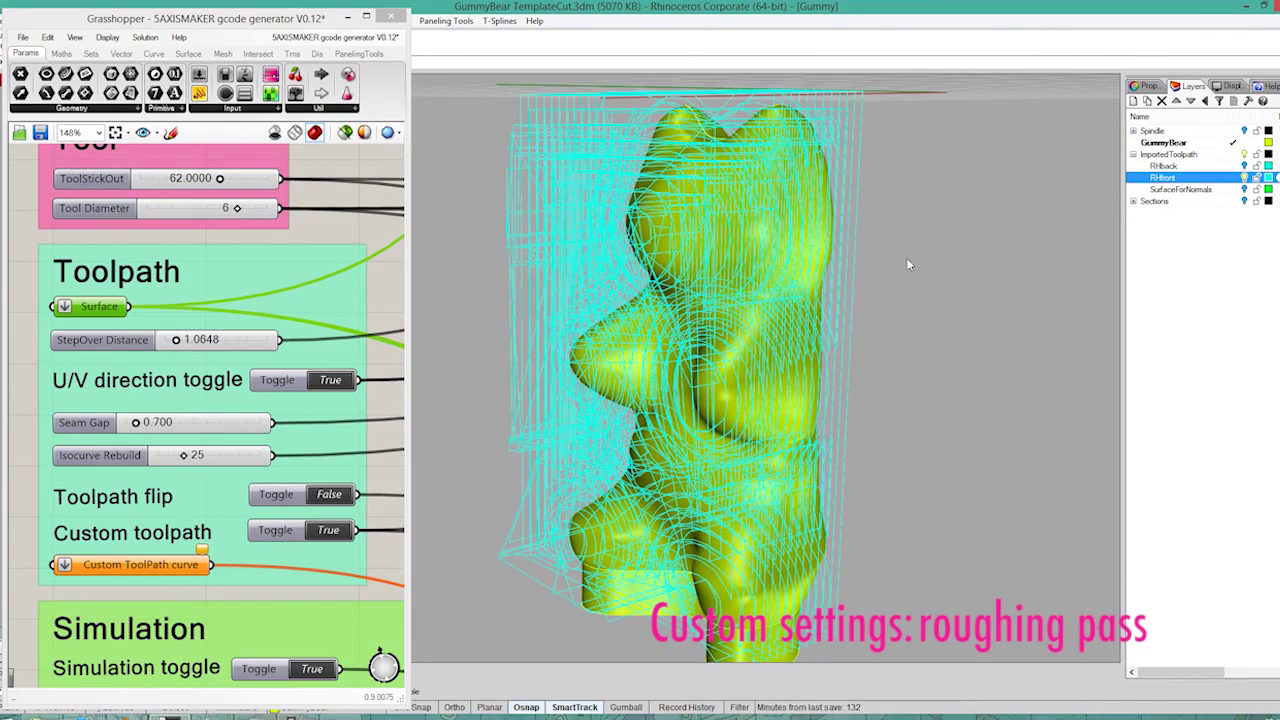
right_click_drag(758, 350, 782, 345)
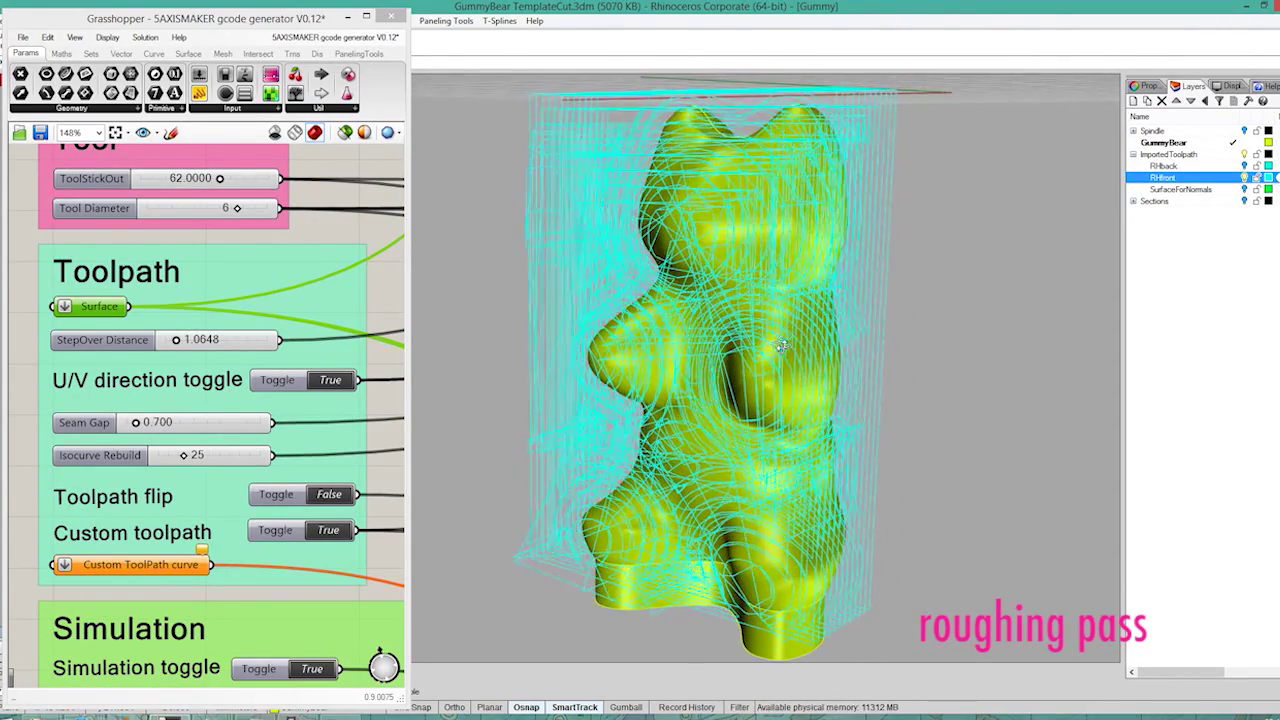
left_click(1245, 189)
right_click(97, 311)
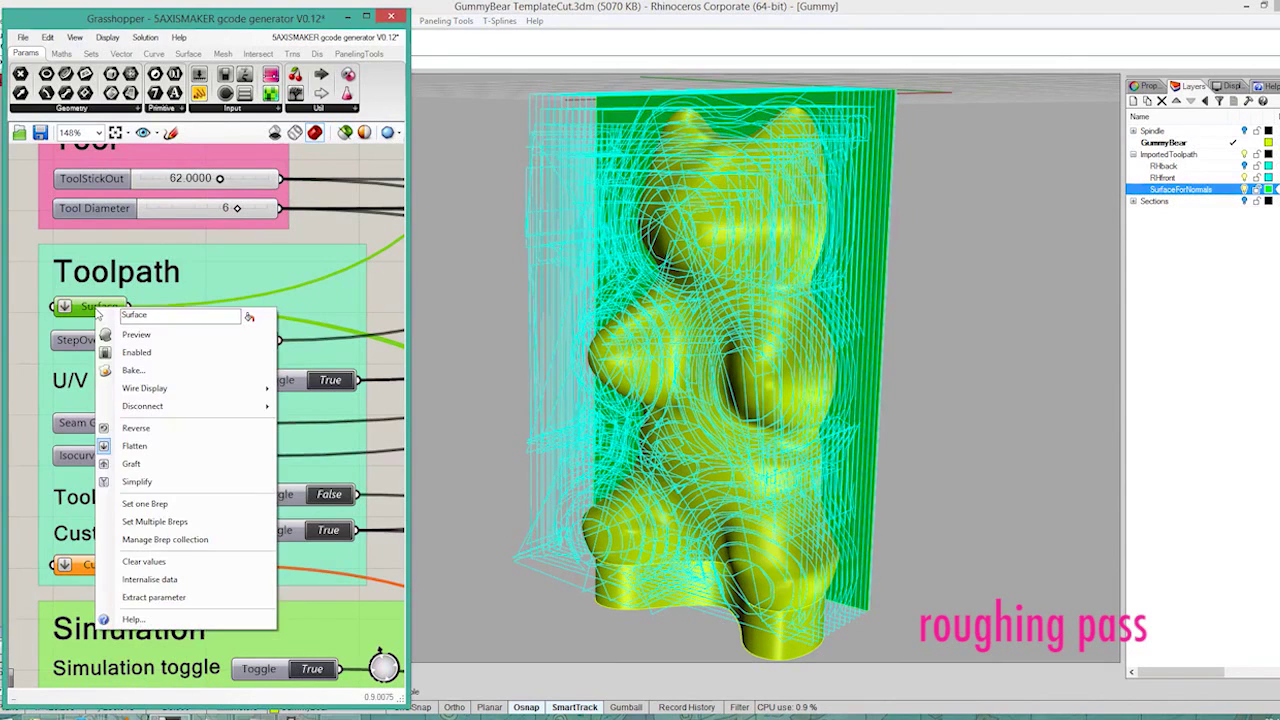
left_click(142, 504)
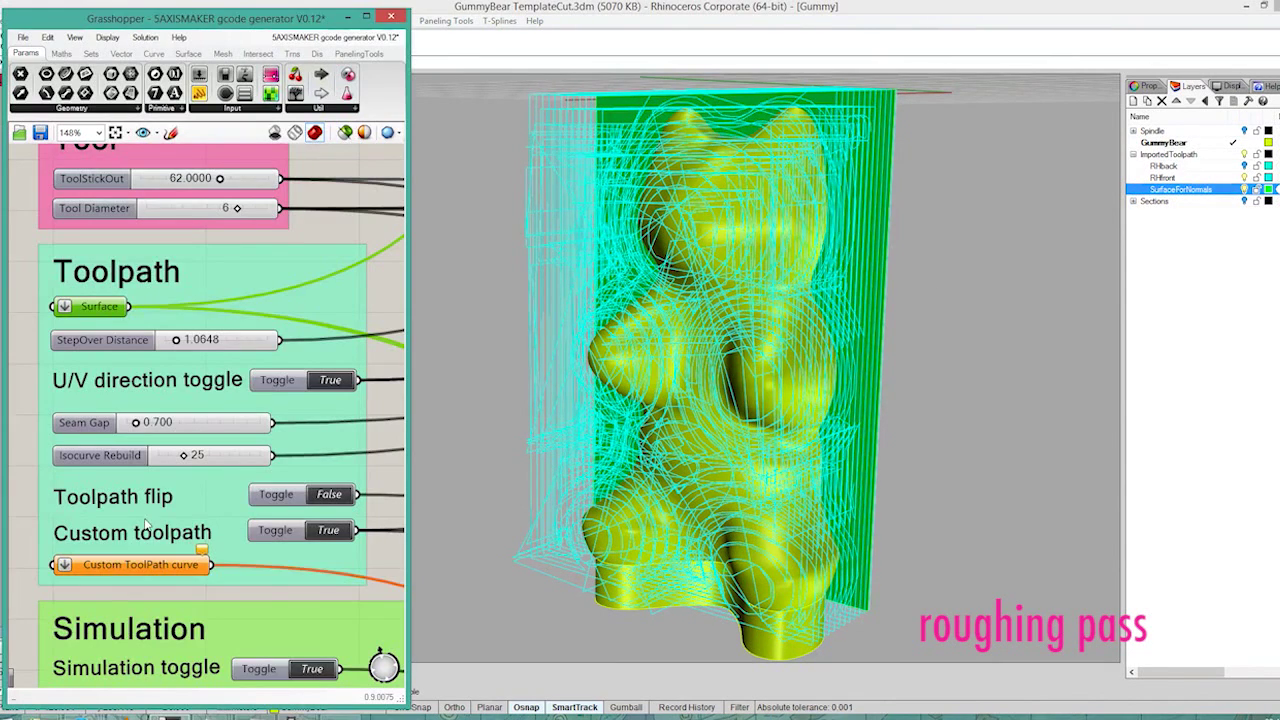
Set the cyan RHfront curves as the custom toolpath and nudge the simulation back.
right_click(140, 566)
left_click(150, 575)
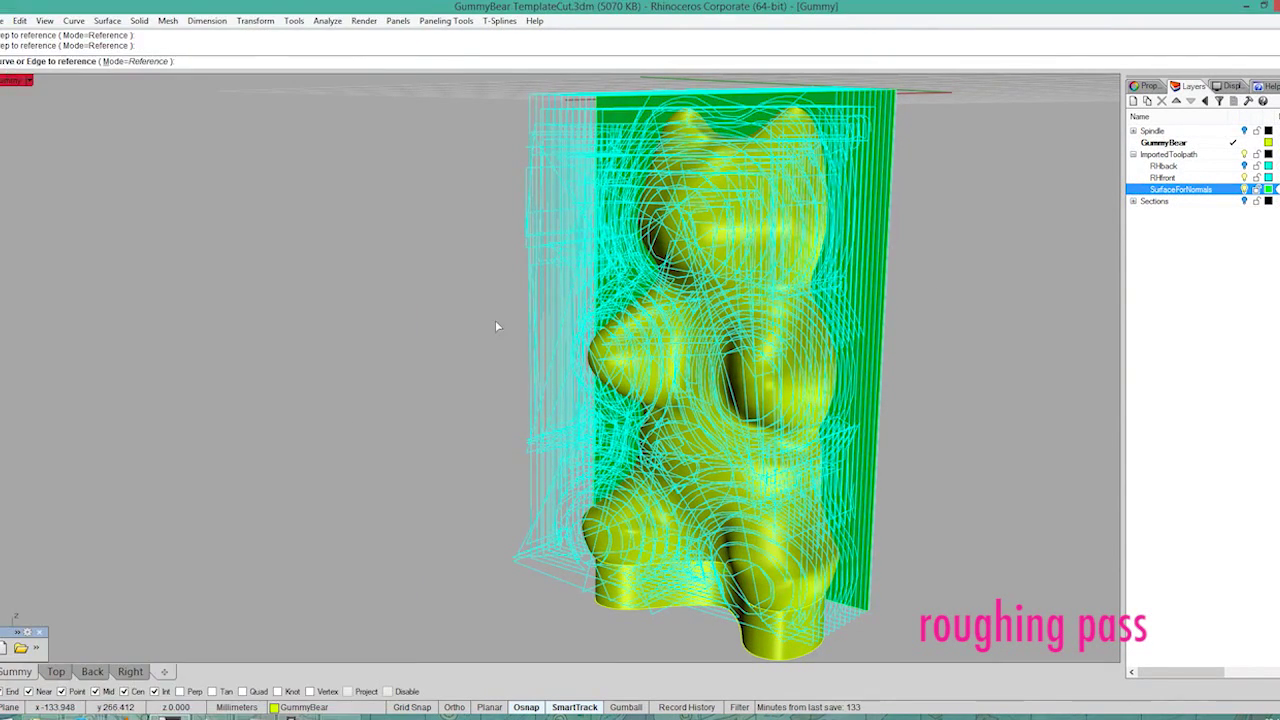
left_click_drag(495, 320, 533, 320)
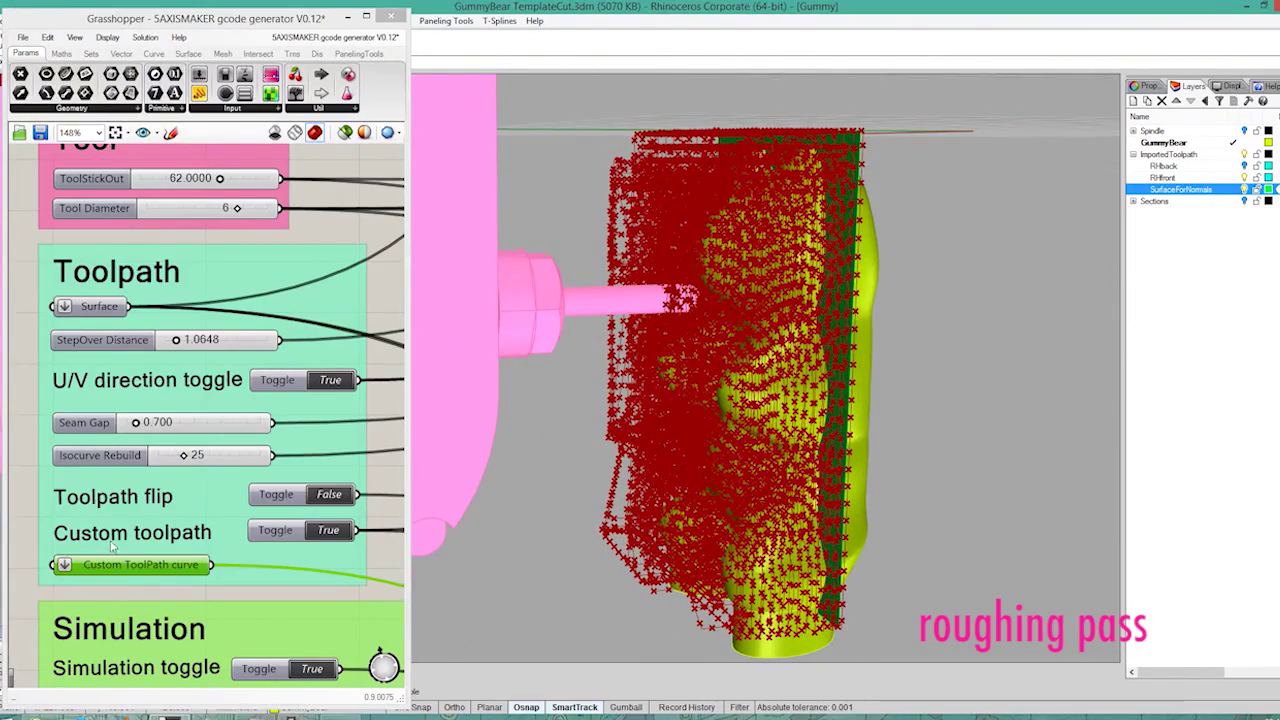
scroll(220, 531, "down", 3)
scroll(363, 597, "up", 3)
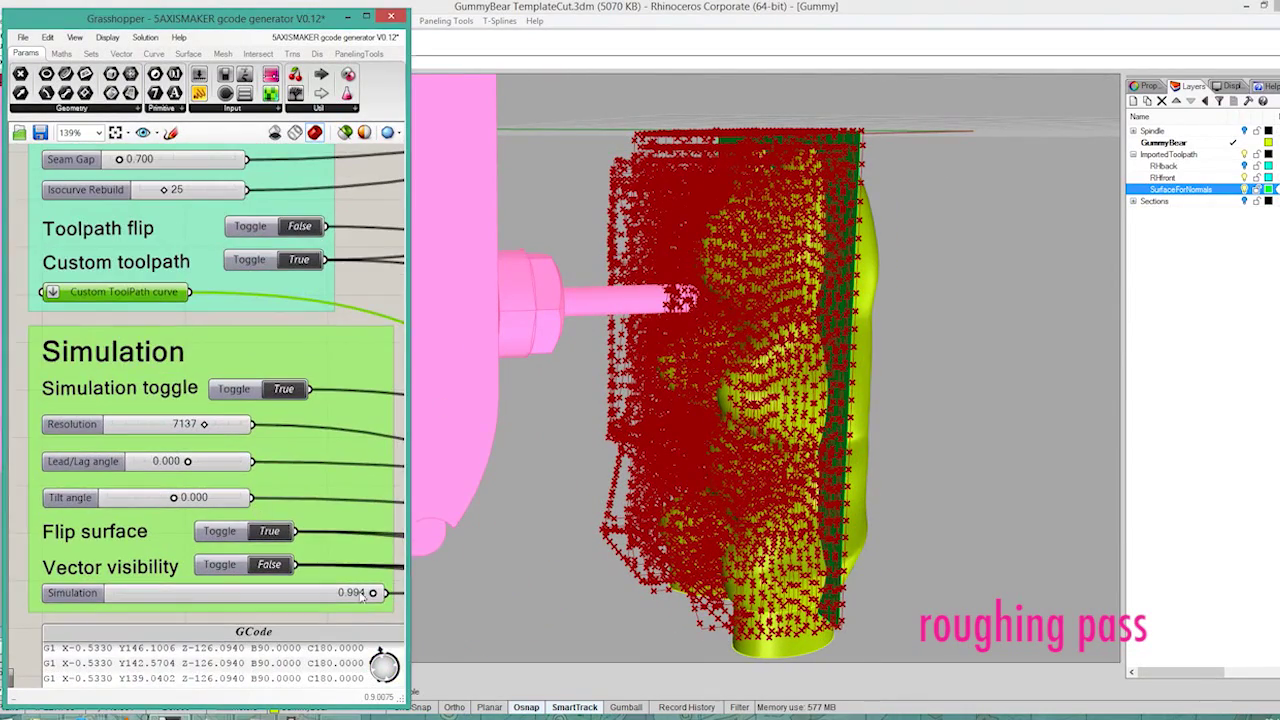
left_click_drag(362, 596, 352, 594)
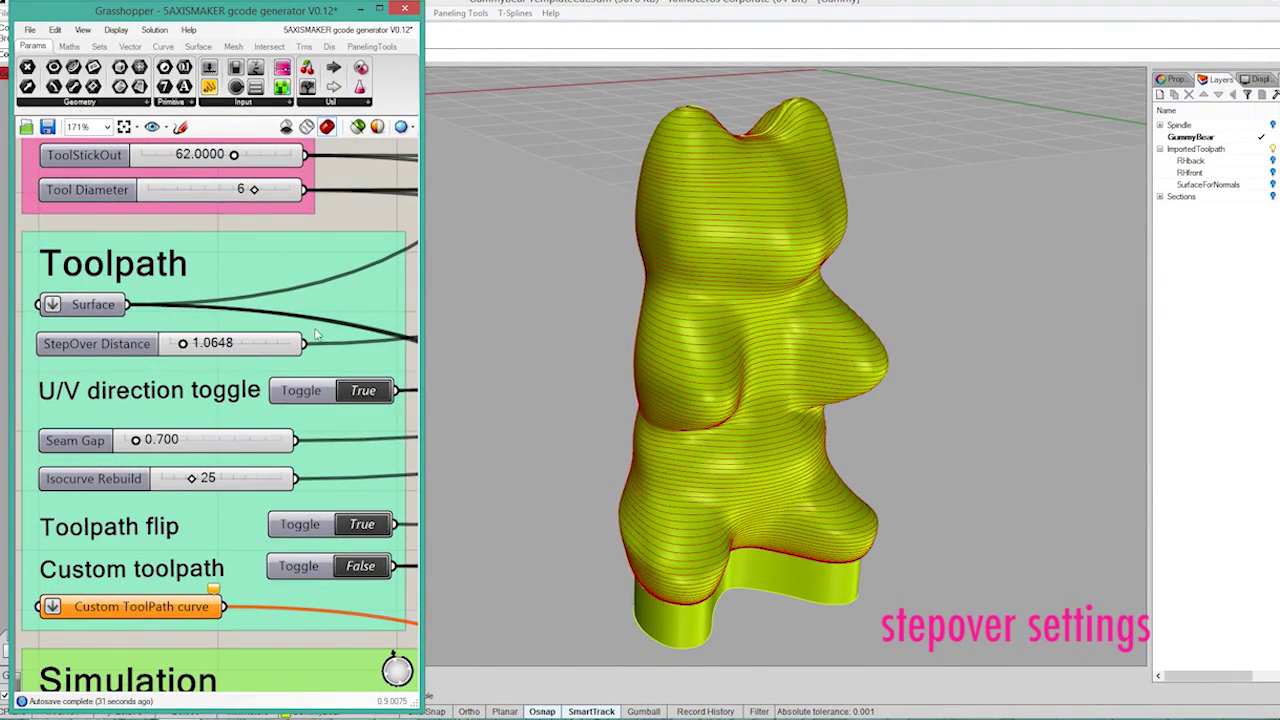
Pan to the Simulation group and switch the Simulation toggle to True.
scroll(315, 335, "down", 3)
right_click_drag(305, 570, 300, 390)
scroll(300, 390, "up", 2)
scroll(295, 388, "up", 2)
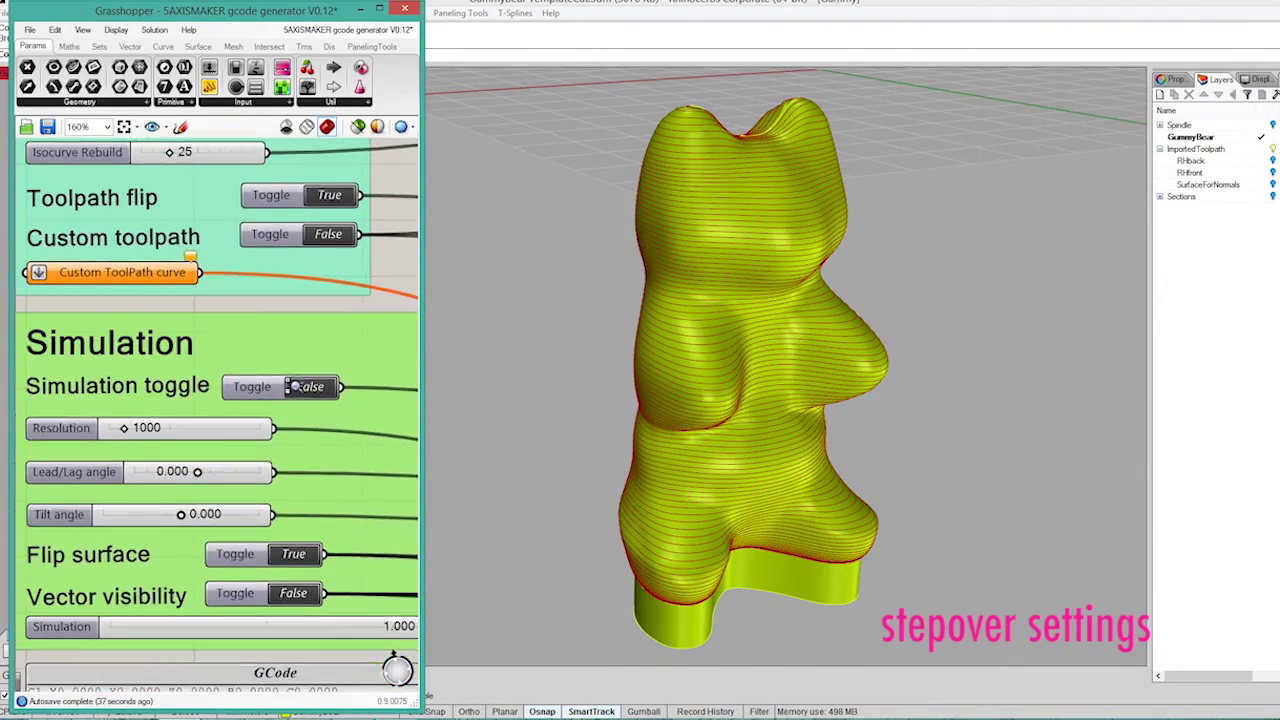
double_click(297, 387)
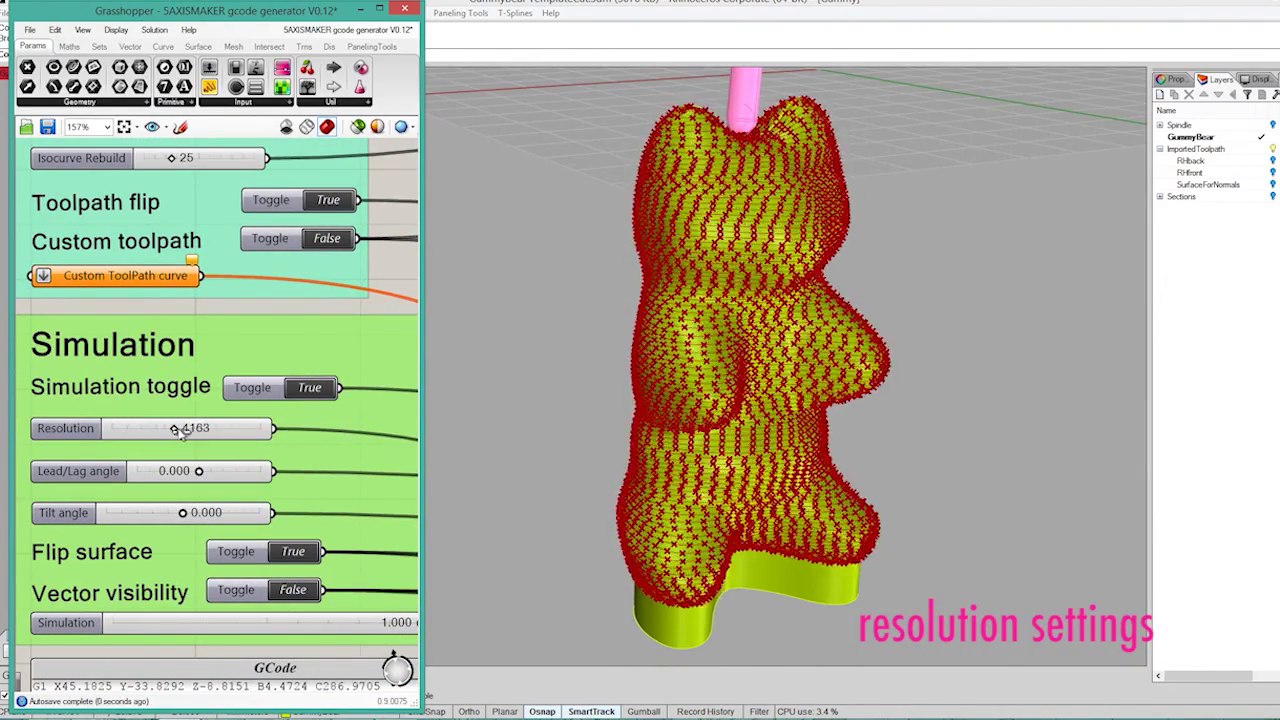
scroll(797, 283, "up", 5)
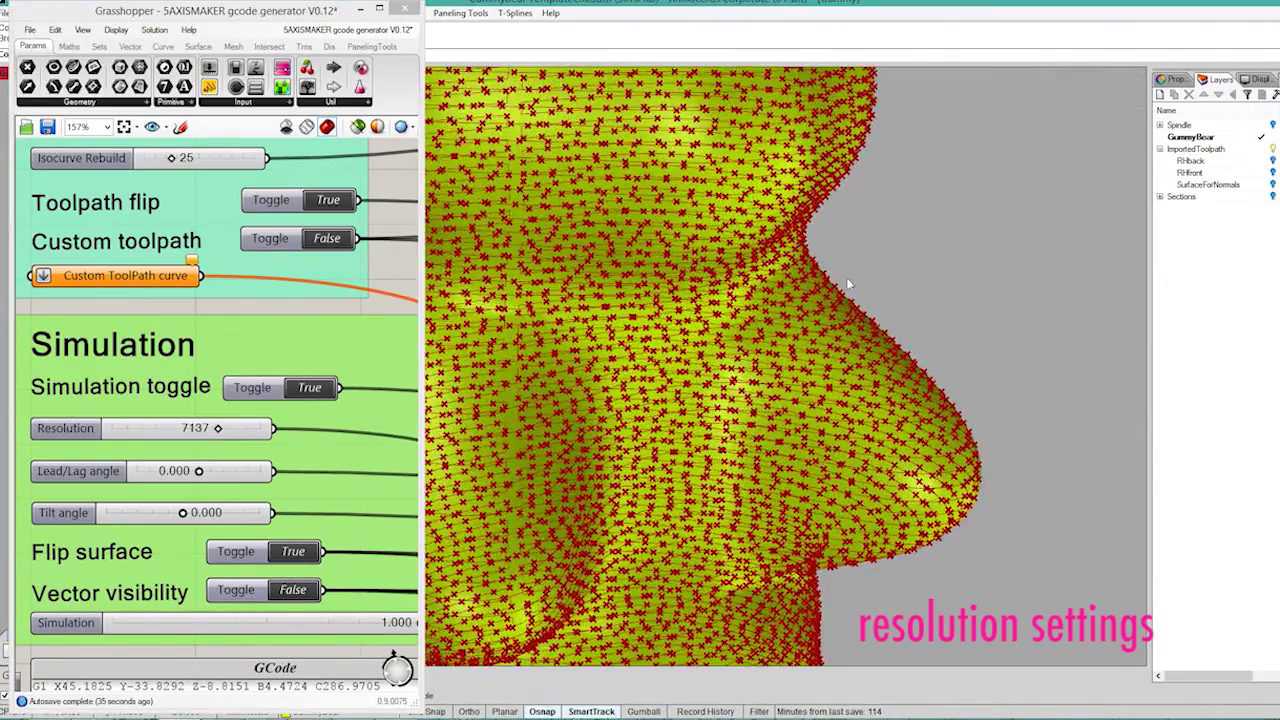
scroll(840, 352, "up", 3)
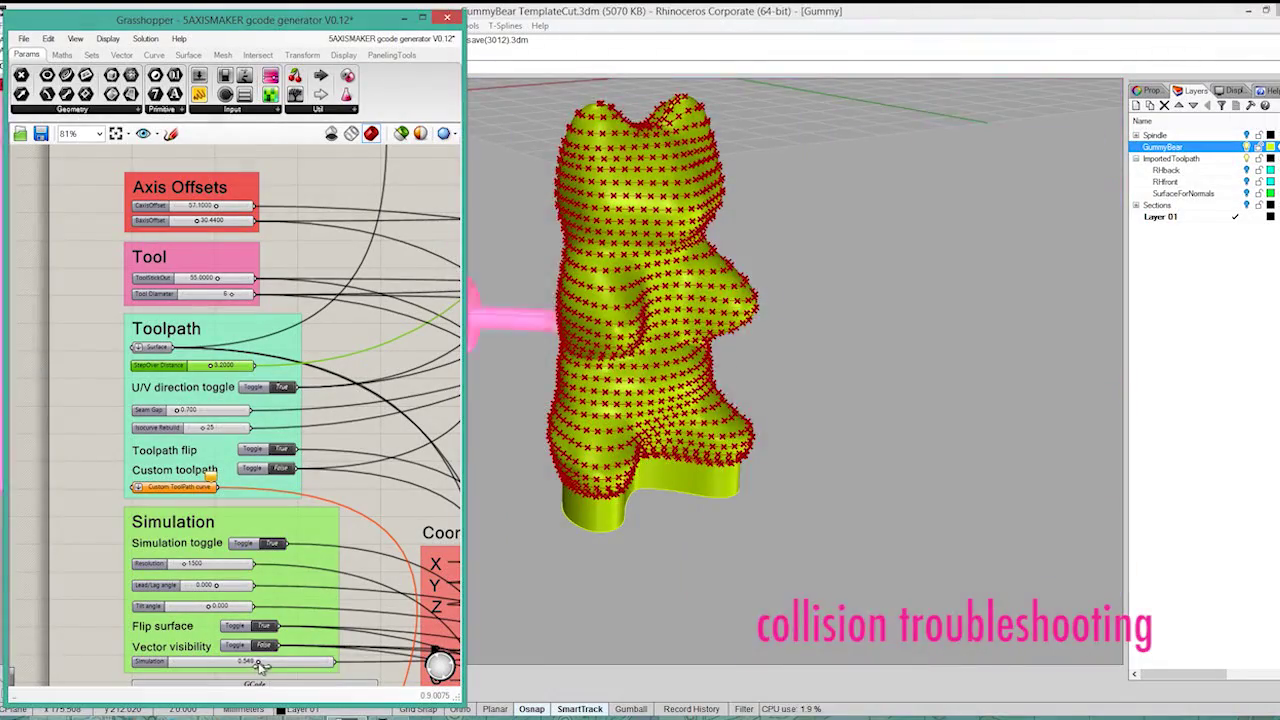
Zoom the Rhino viewport in on the tool tip where it hits the bear's arm.
scroll(774, 331, "up", 2)
scroll(772, 310, "up", 3)
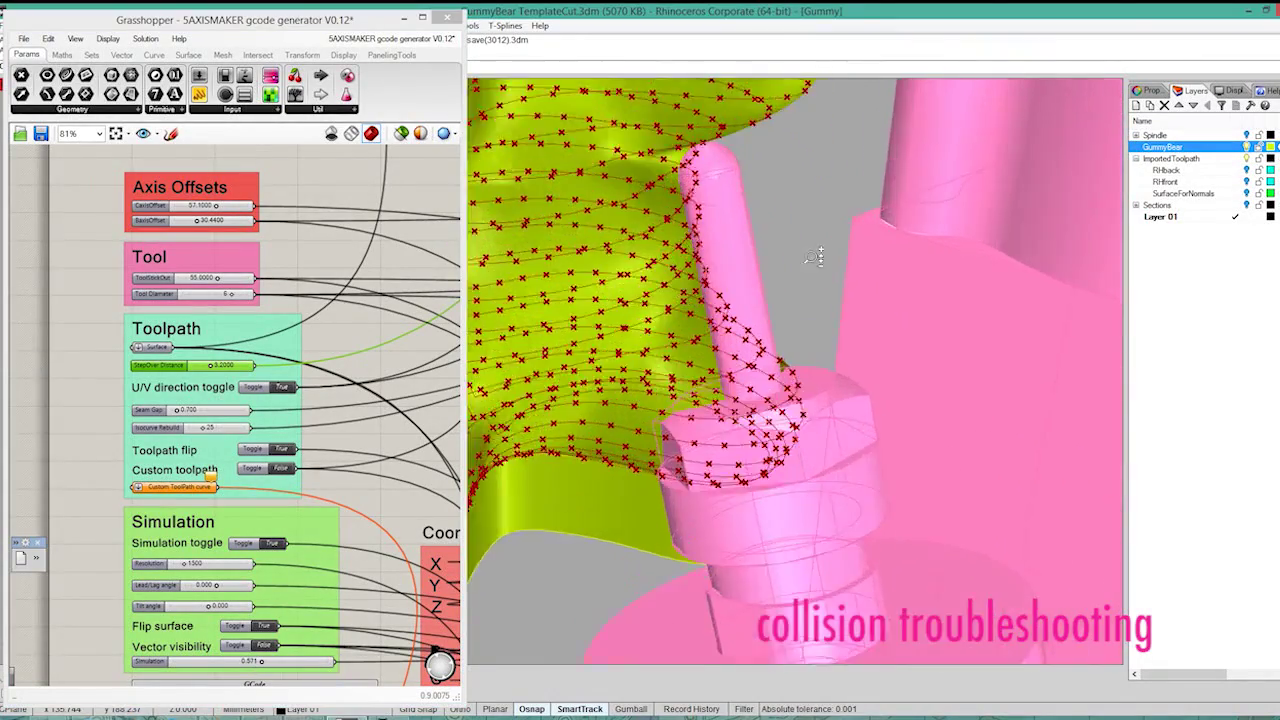
scroll(771, 285, "up", 2)
scroll(769, 259, "up", 2)
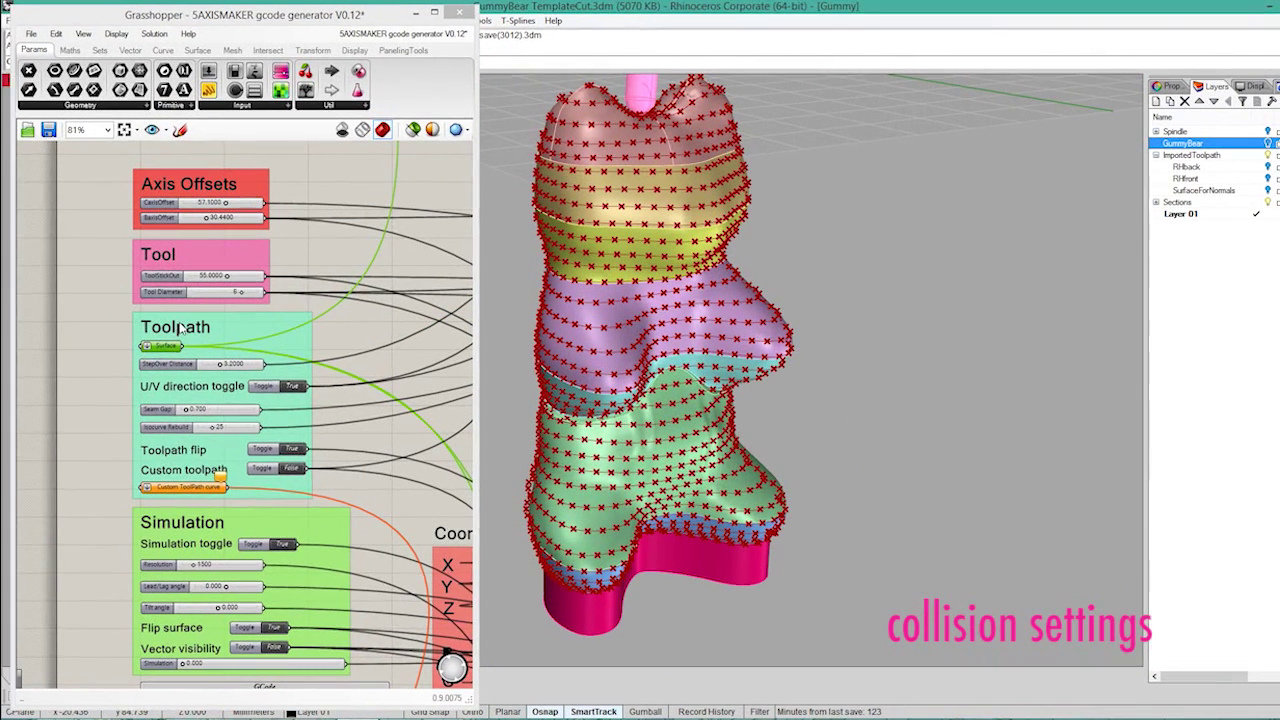
Replace the toolpath Surface with only the cyan band and advance the simulation.
right_click(153, 348)
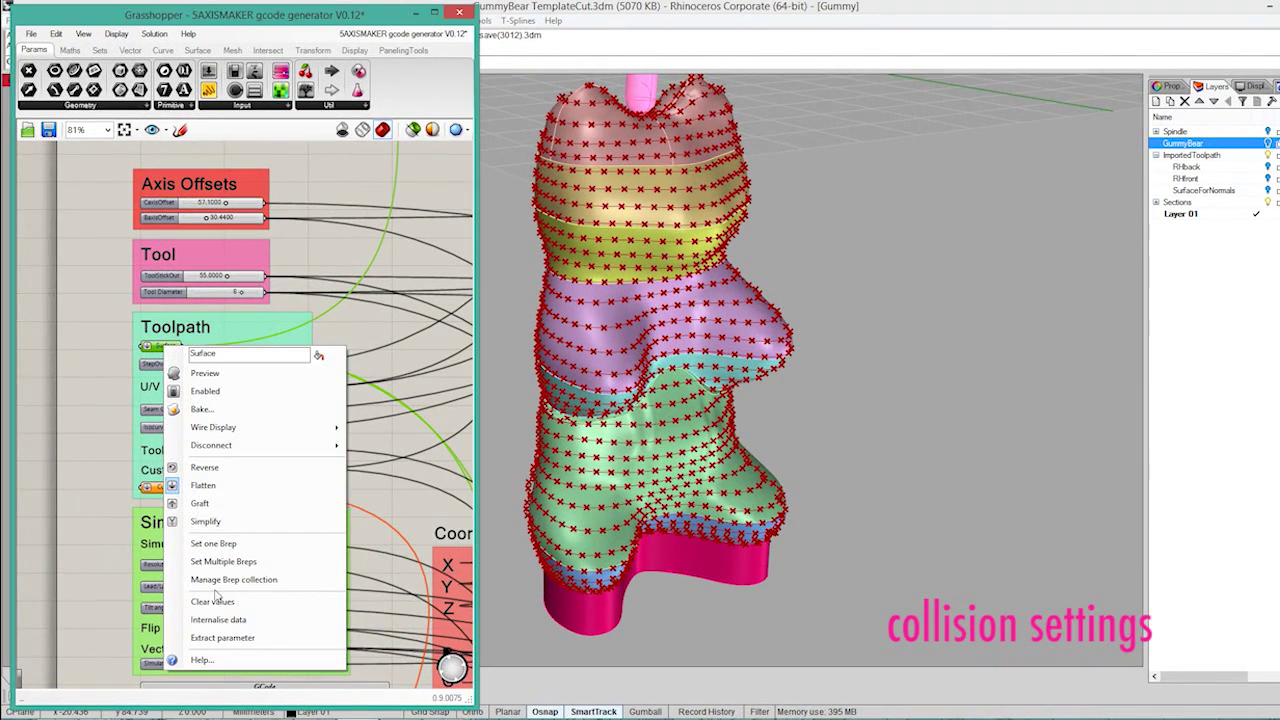
left_click(218, 602)
right_click(161, 346)
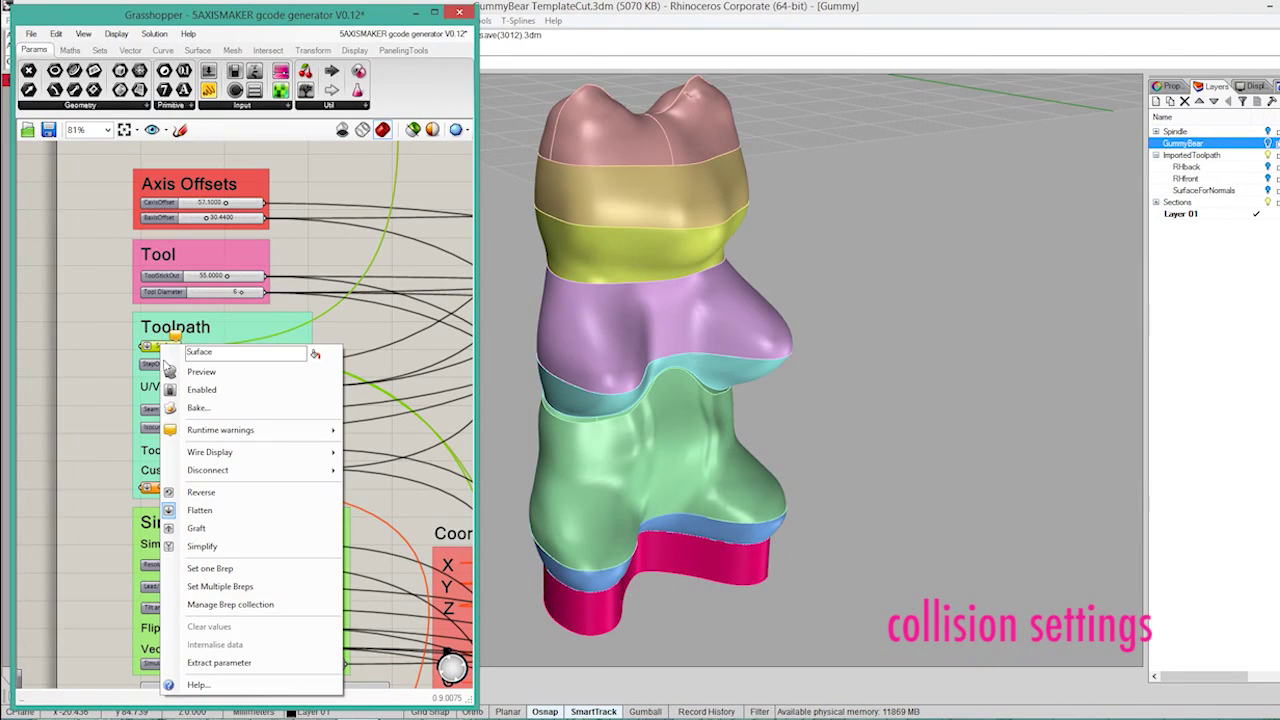
left_click(209, 567)
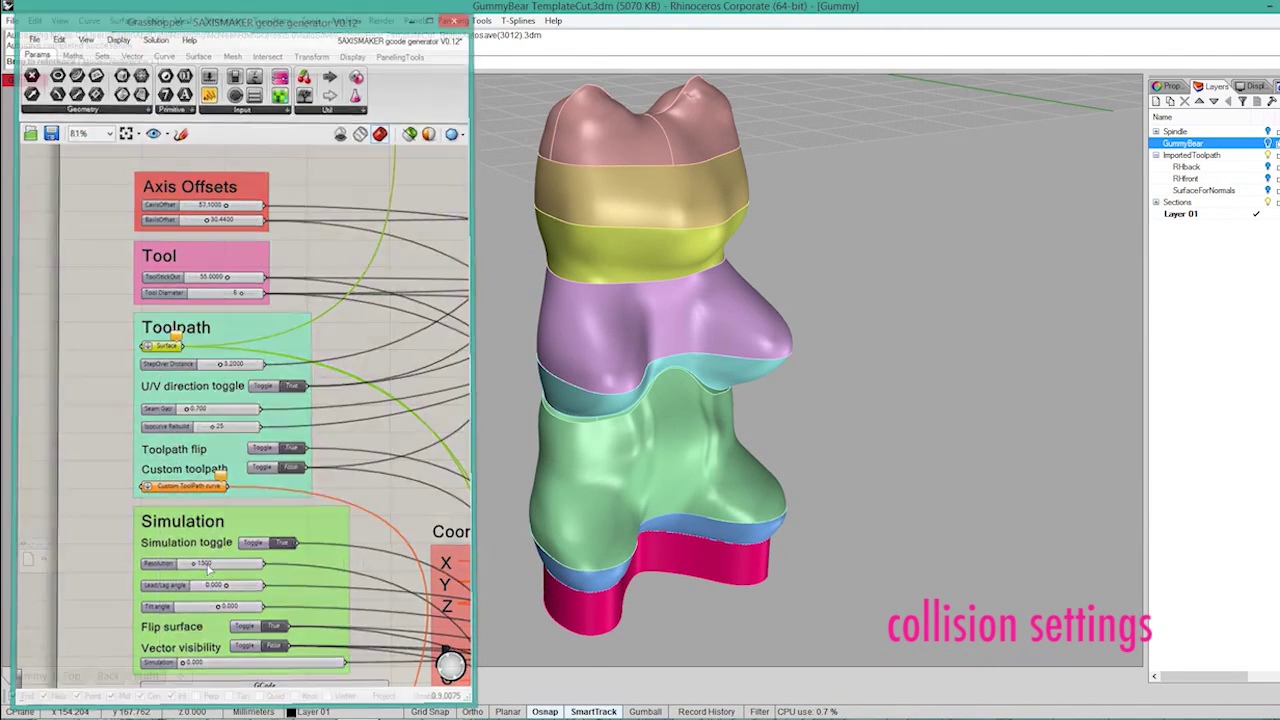
left_click(603, 400)
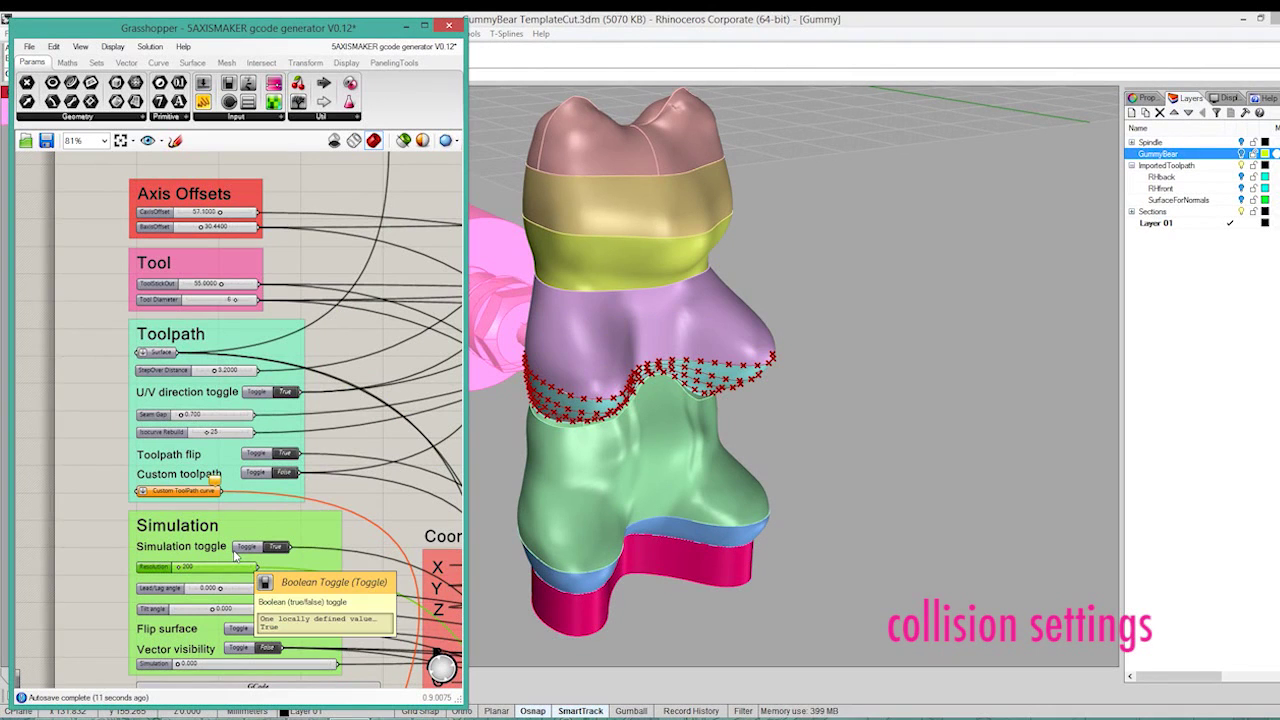
left_click_drag(192, 666, 204, 666)
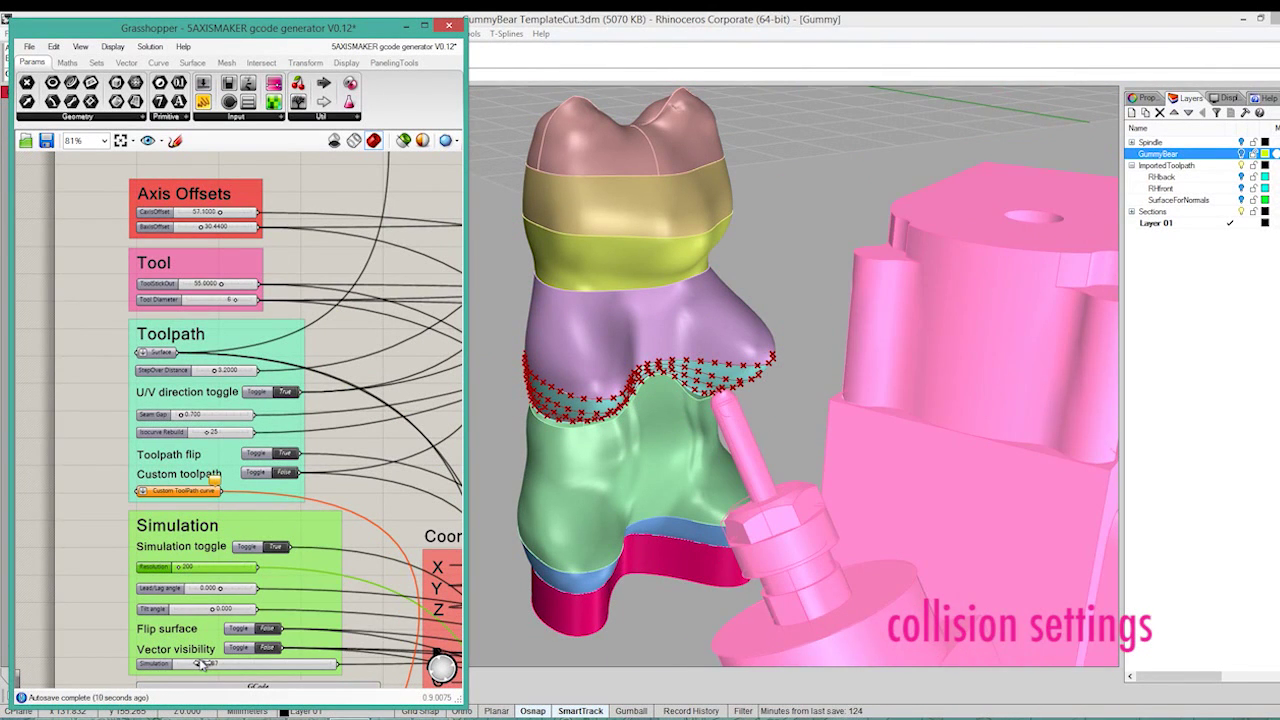
Zoom onto the spindle and raise the Lead/Lag angle slider to about 45.
scroll(765, 400, "up", 5)
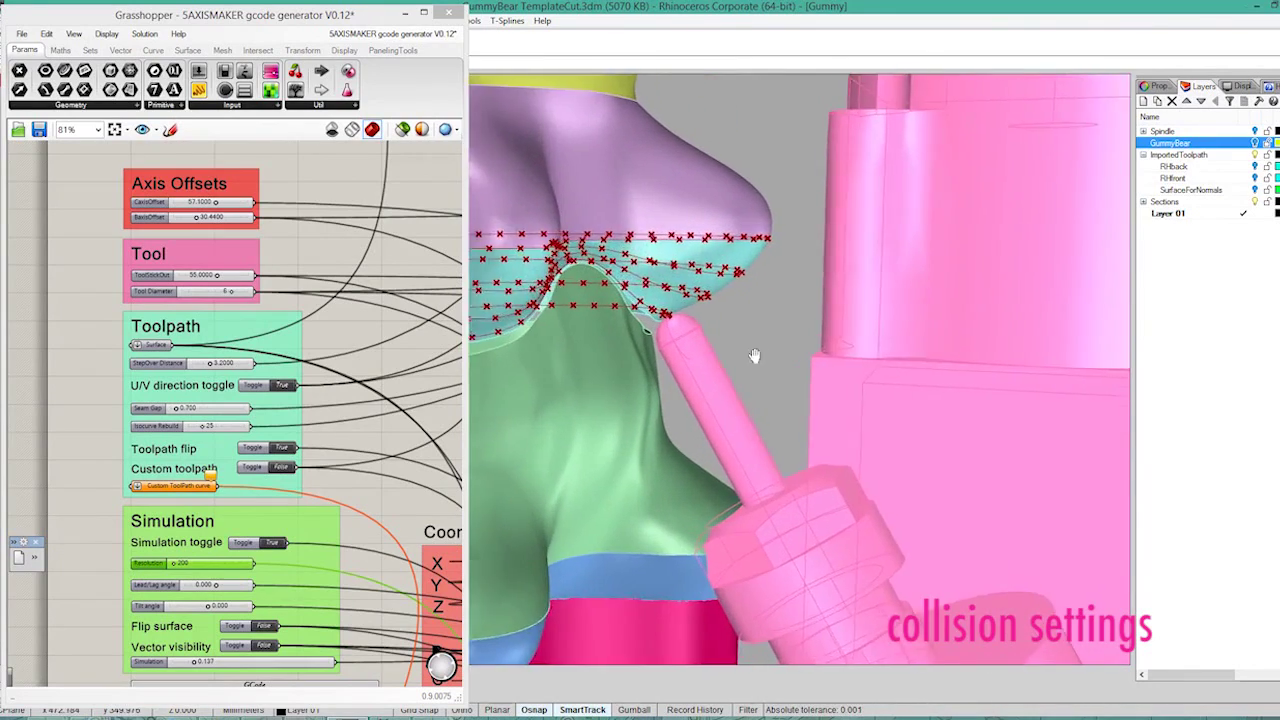
right_click_drag(754, 355, 742, 354, "shift")
scroll(212, 585, "up", 1)
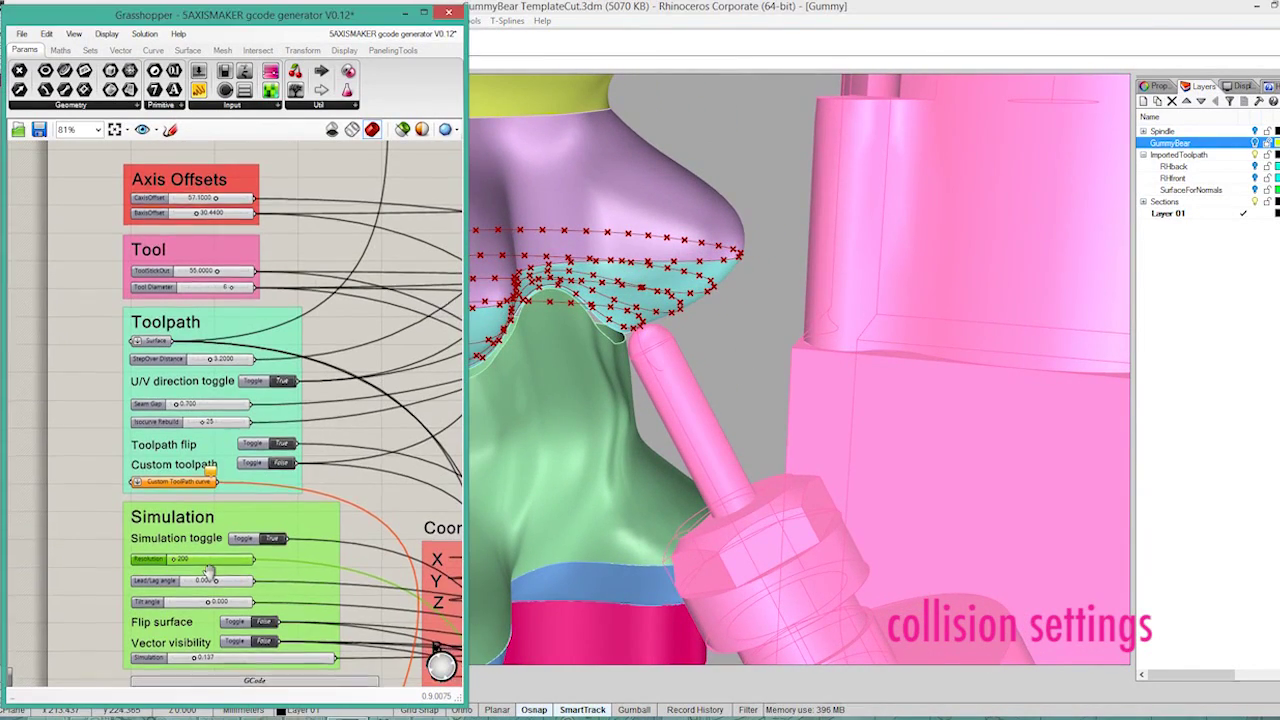
scroll(212, 585, "up", 1)
scroll(230, 520, "up", 2)
scroll(275, 428, "up", 1)
scroll(275, 428, "up", 1)
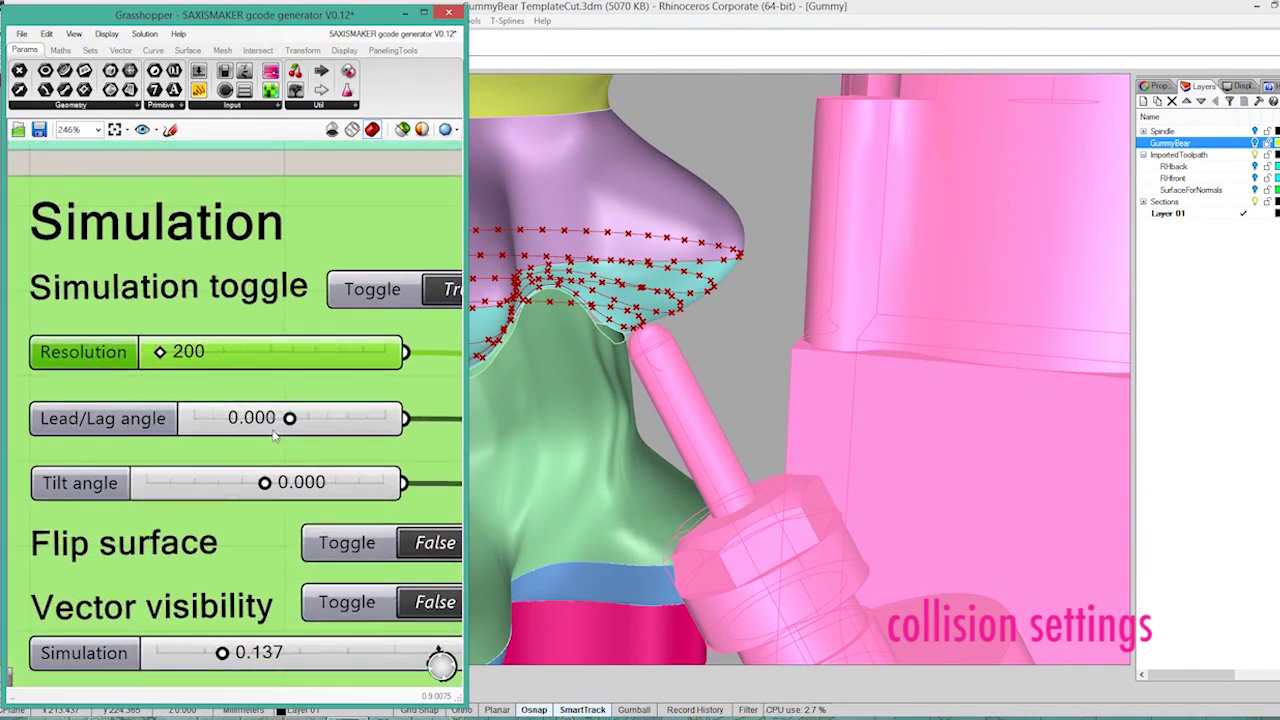
mouse_move(300, 408)
left_mouse_down()
mouse_move(395, 408)
mouse_move(332, 408)
left_mouse_up()
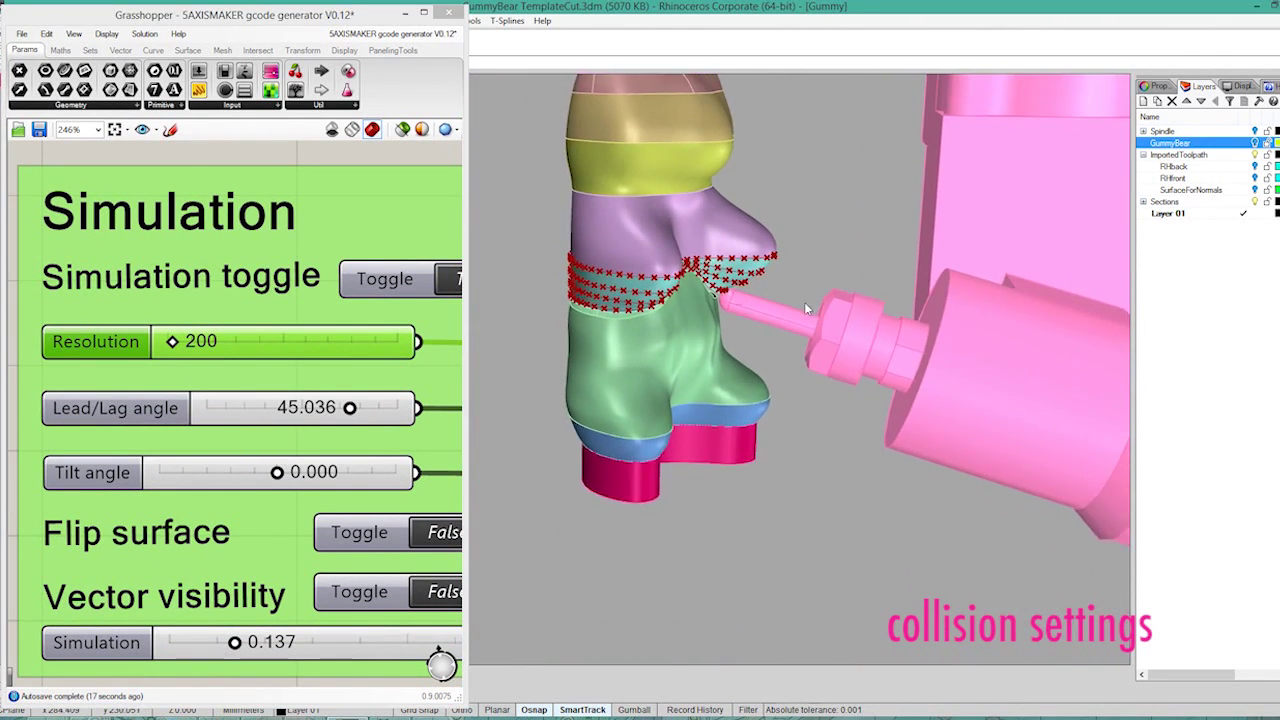